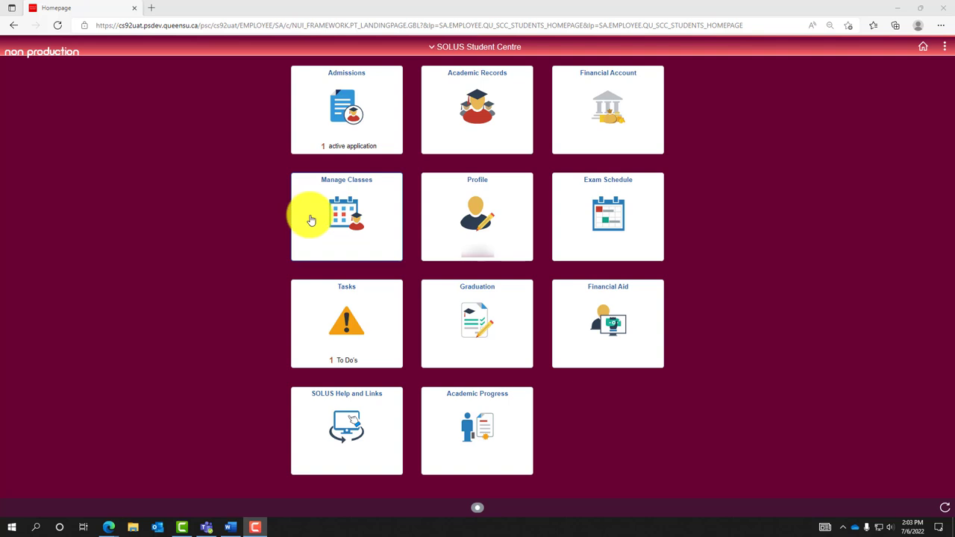
Step: Go through Manage Classes to Class Search and Enroll and pick the 2022 Fall term
{"action": "left_click", "coordinate": [312, 220]}
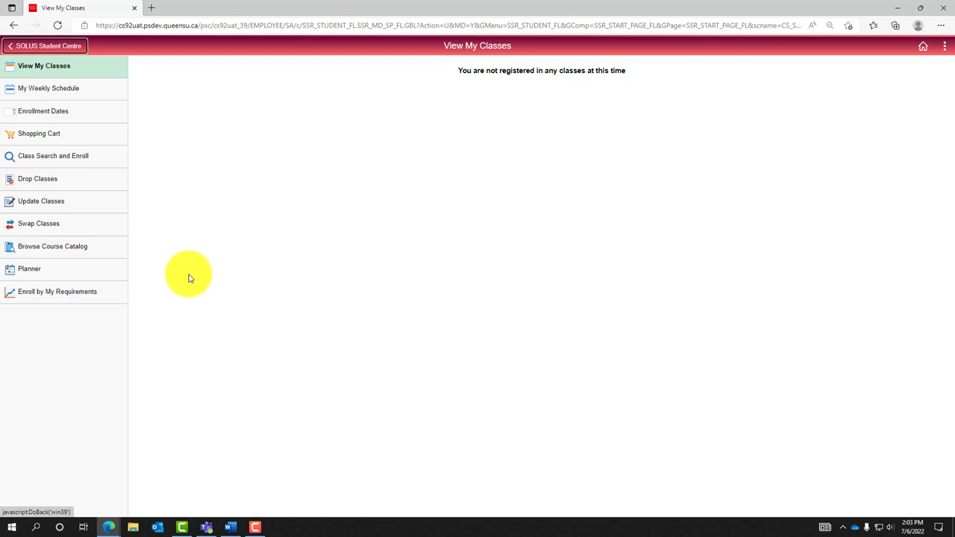
{"action": "left_click", "coordinate": [99, 165]}
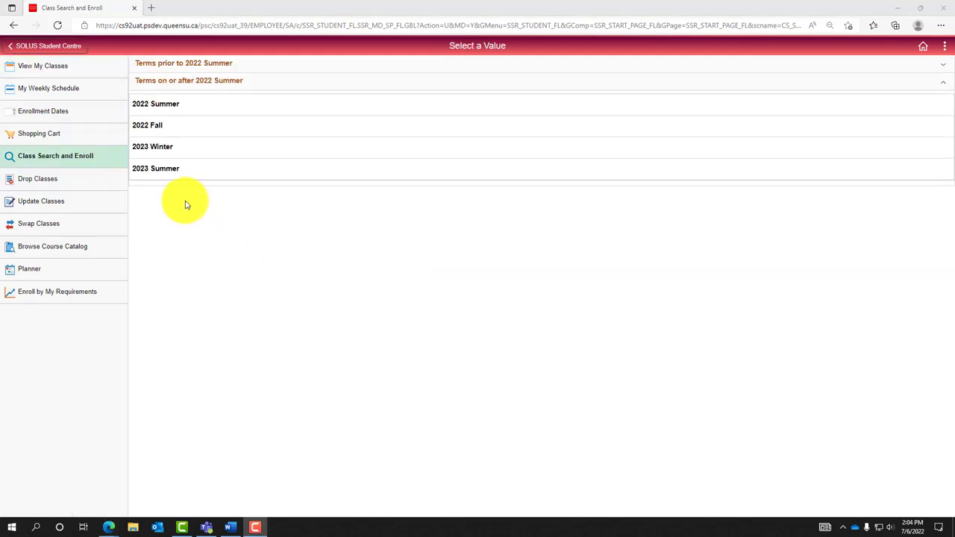
{"action": "left_click", "coordinate": [184, 132]}
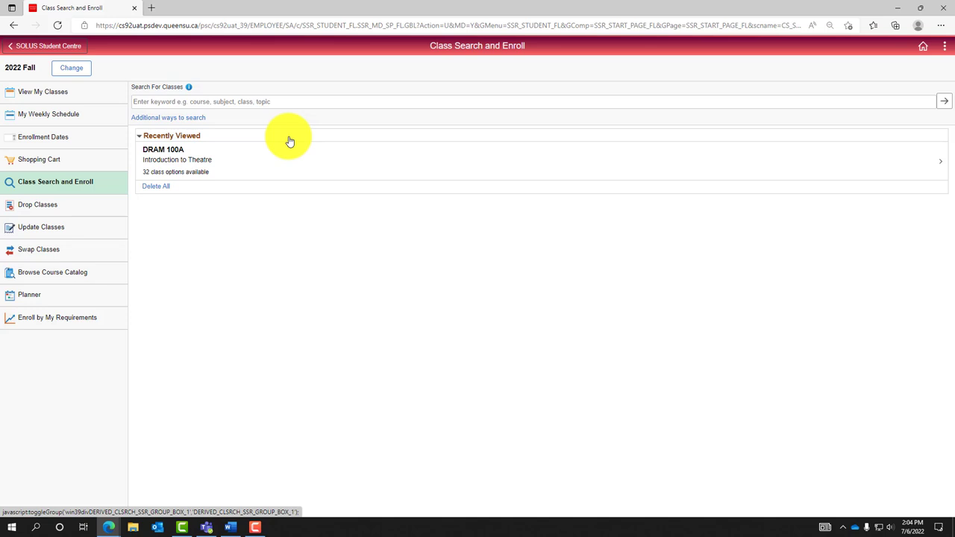
{"action": "left_click", "coordinate": [251, 104]}
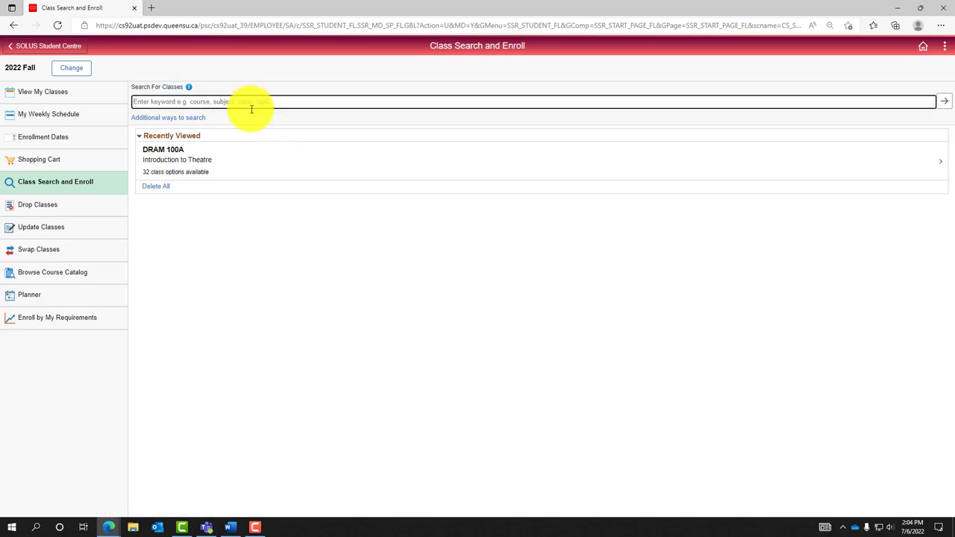
{"action": "type", "text": "CISC 102"}
{"action": "key", "text": "Return"}
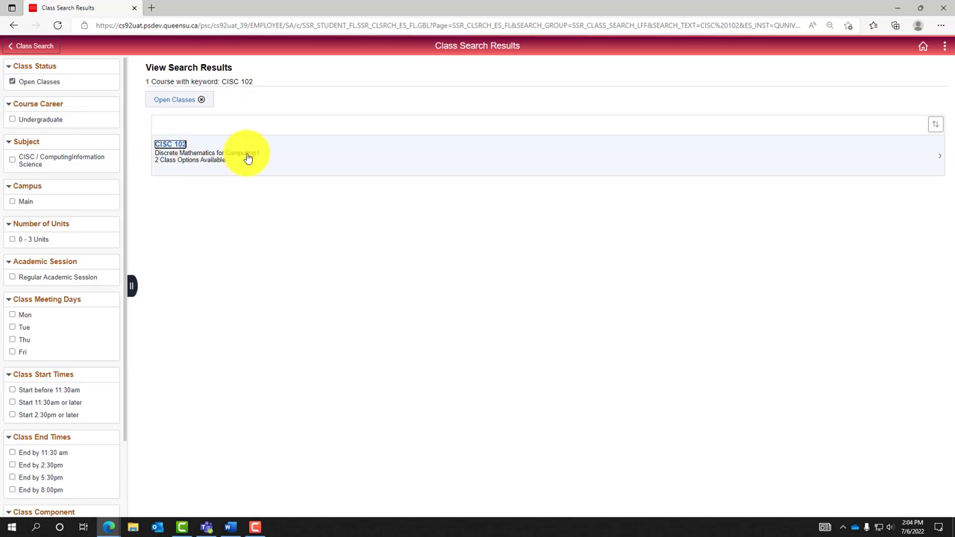
{"action": "key", "text": "alt+Left"}
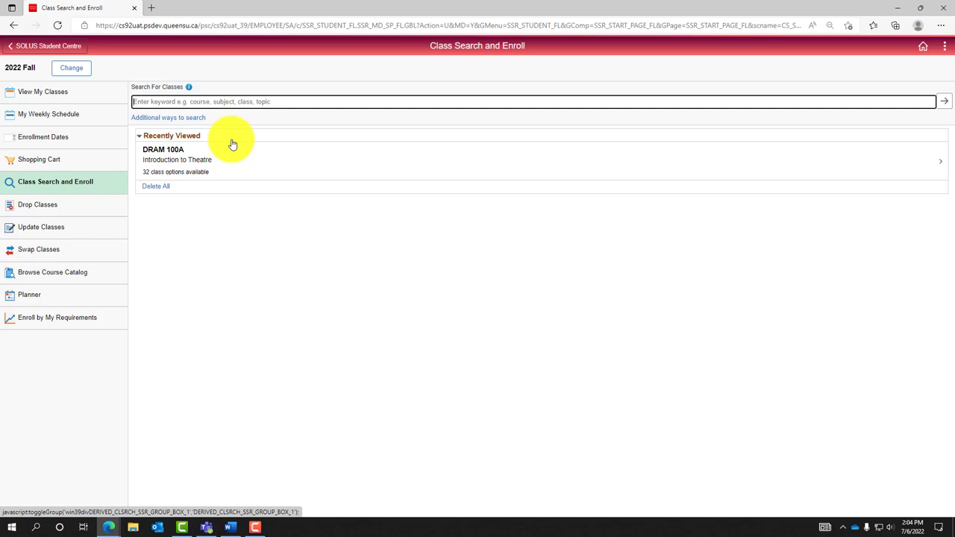
{"action": "type", "text": "Computing"}
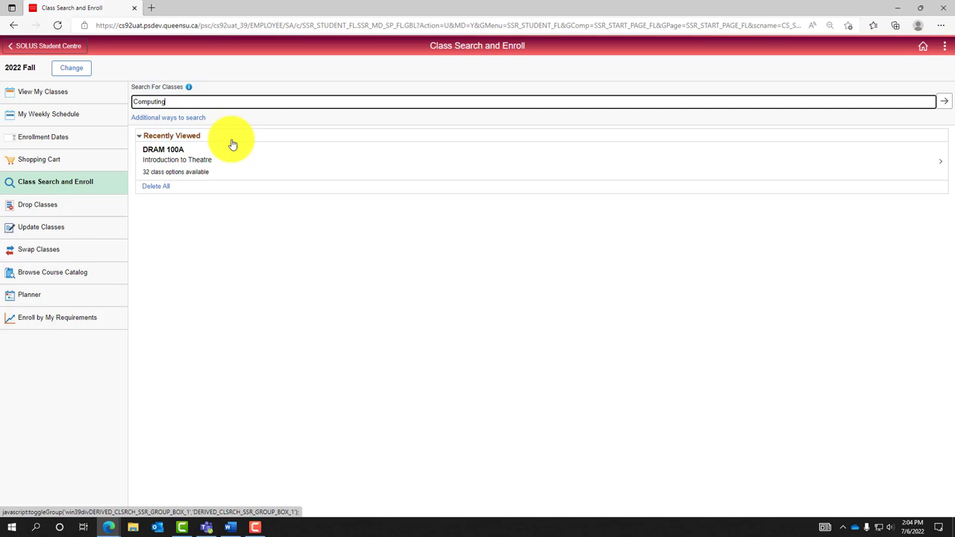
{"action": "key", "text": "Return"}
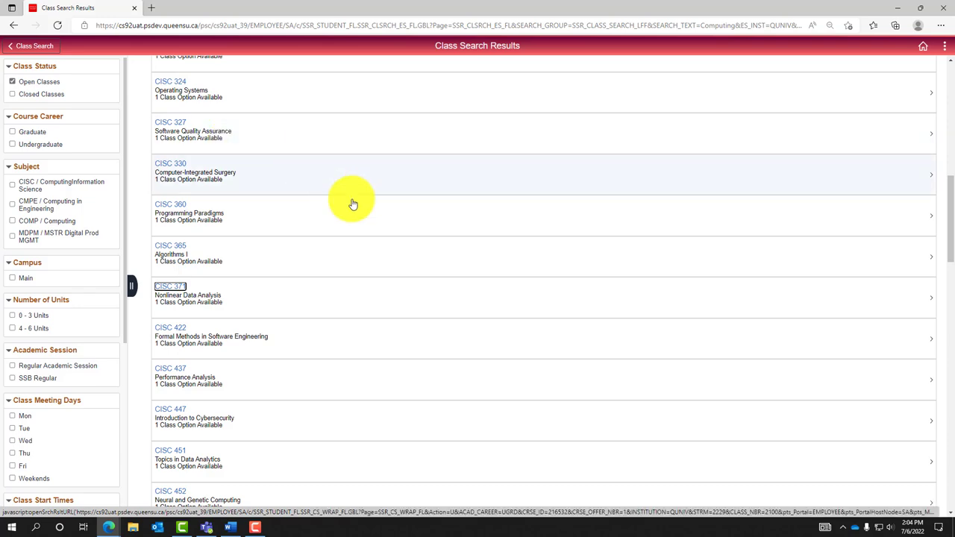
{"action": "scroll", "coordinate": [358, 254], "scroll_direction": "down", "scroll_amount": 5}
{"action": "scroll", "coordinate": [359, 261], "scroll_direction": "up", "scroll_amount": 10}
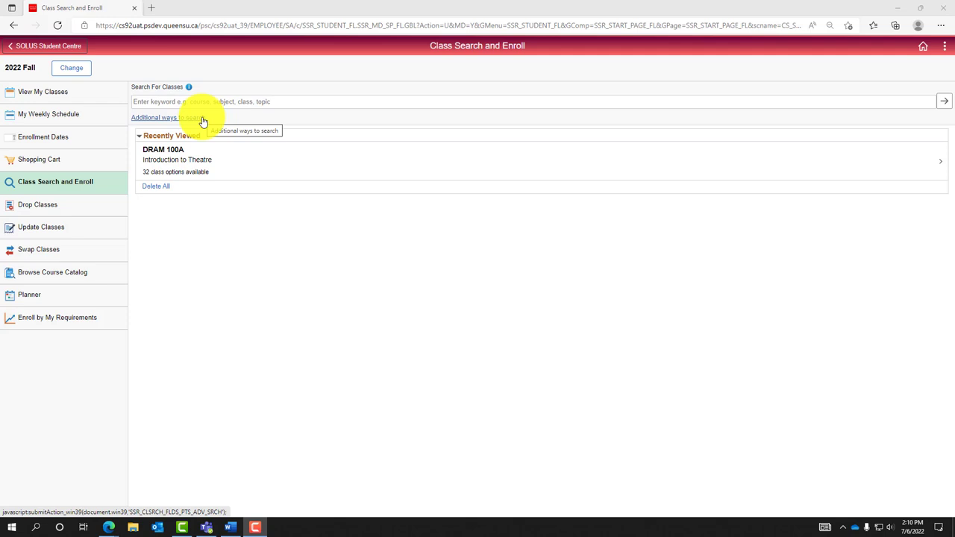
{"action": "left_click", "coordinate": [203, 122]}
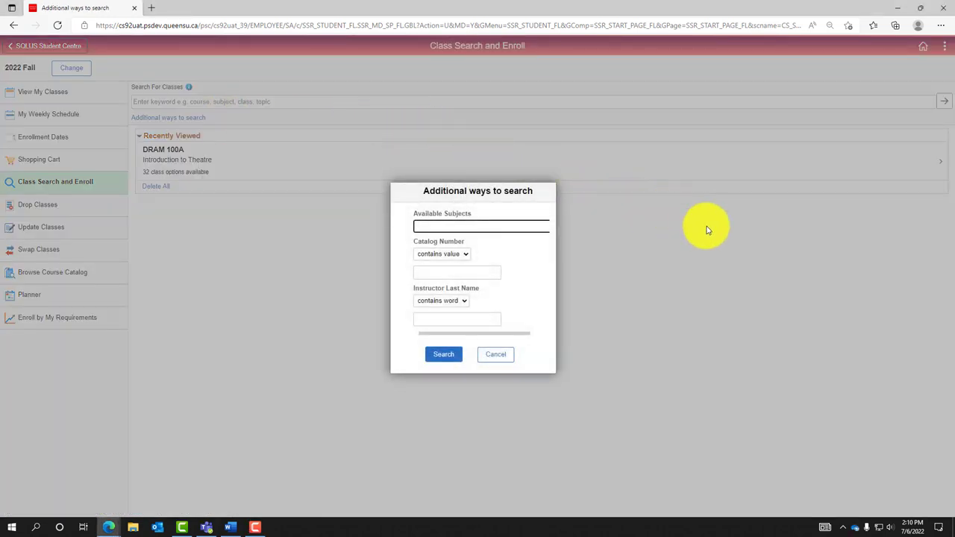
{"action": "left_click", "coordinate": [496, 364]}
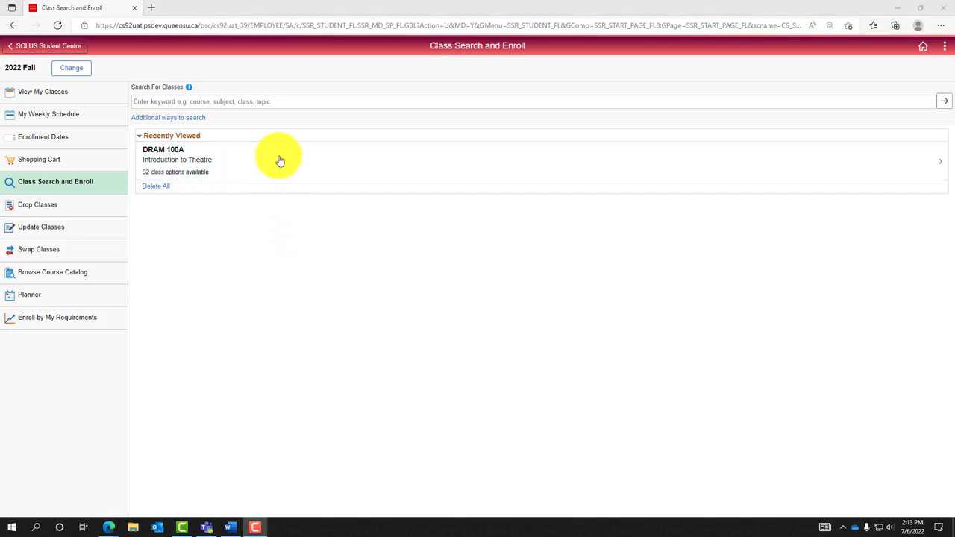
Step: Search classes for the keyword 'Computing' and browse the 53 open course results
{"action": "left_click", "coordinate": [222, 101]}
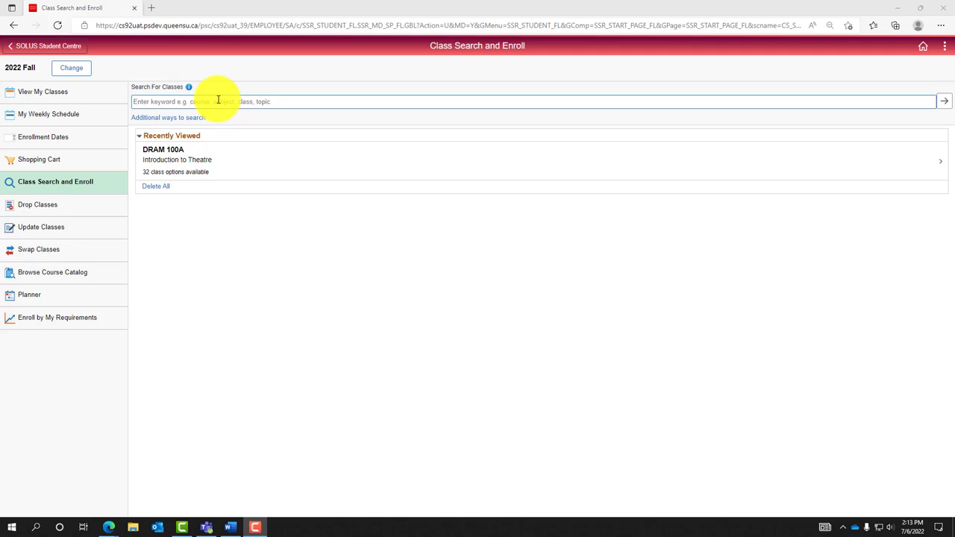
{"action": "left_click", "coordinate": [218, 101]}
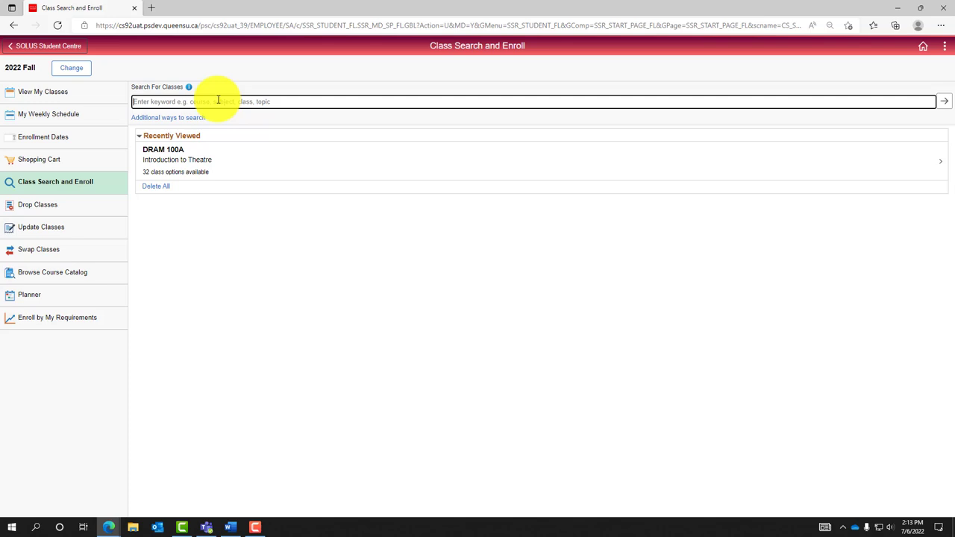
{"action": "type", "text": "Computing"}
{"action": "key", "text": "Return"}
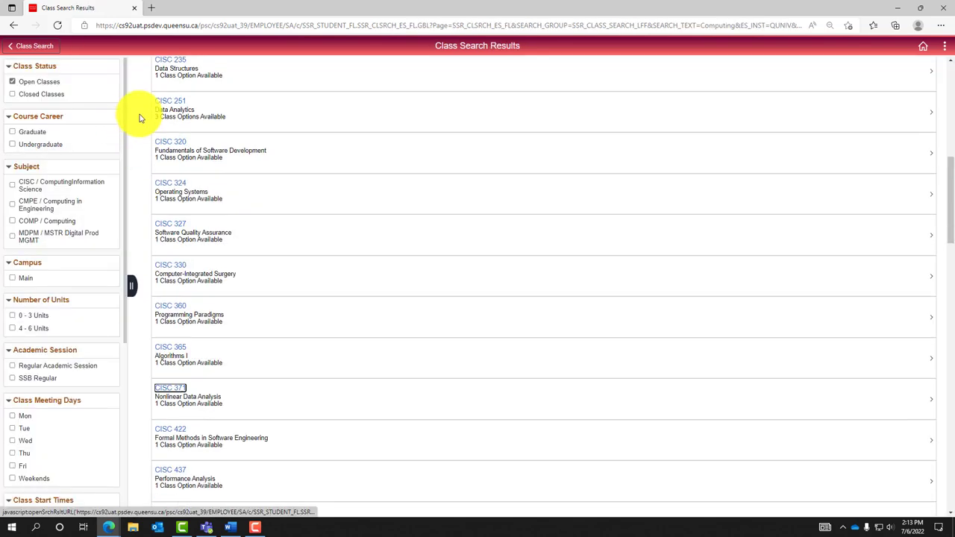
{"action": "scroll", "coordinate": [140, 117], "scroll_direction": "up", "scroll_amount": 5}
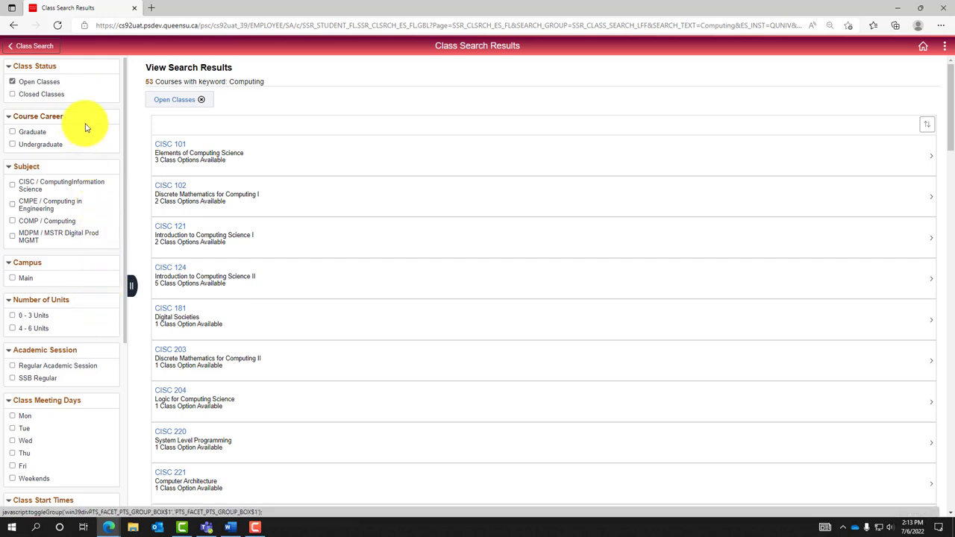
{"action": "scroll", "coordinate": [97, 208], "scroll_direction": "down", "scroll_amount": 1}
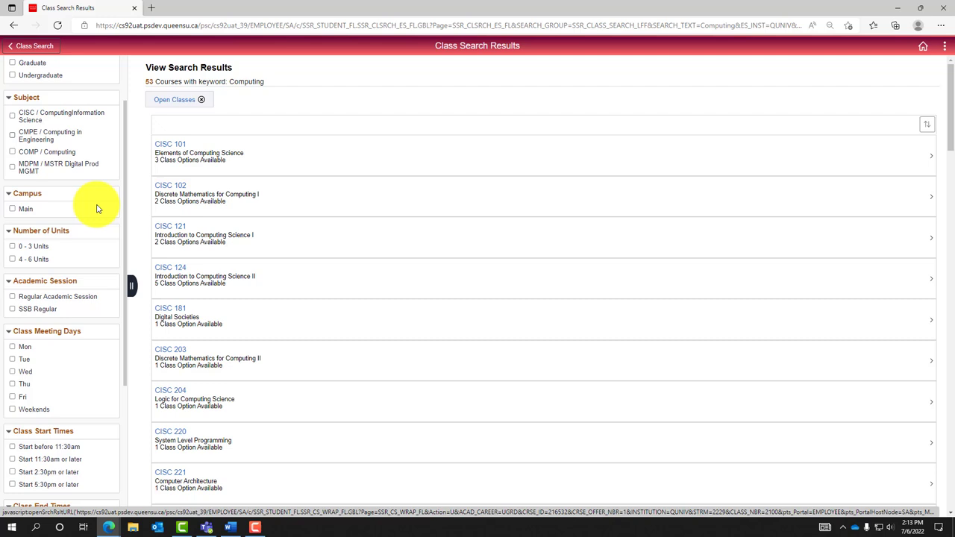
{"action": "scroll", "coordinate": [97, 209], "scroll_direction": "down", "scroll_amount": 1}
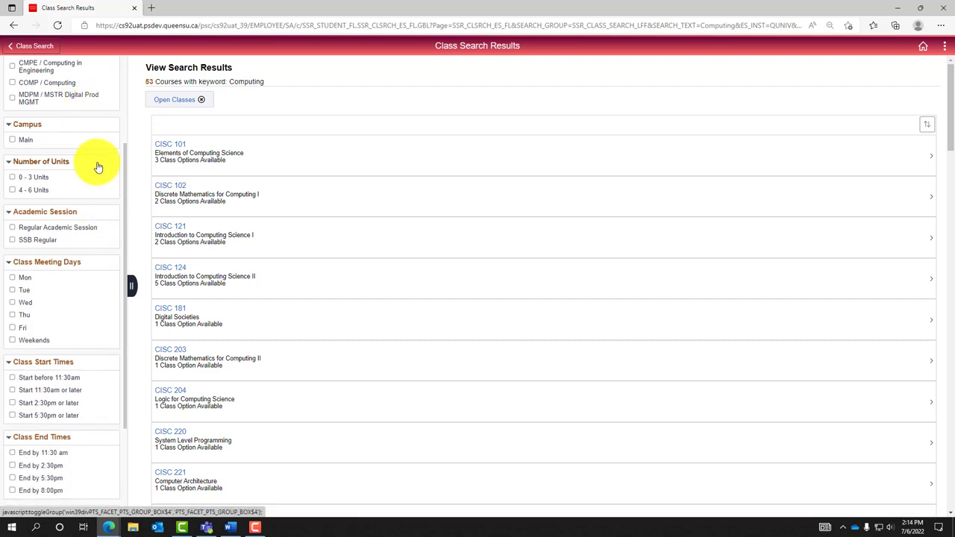
{"action": "scroll", "coordinate": [100, 231], "scroll_direction": "down", "scroll_amount": 1}
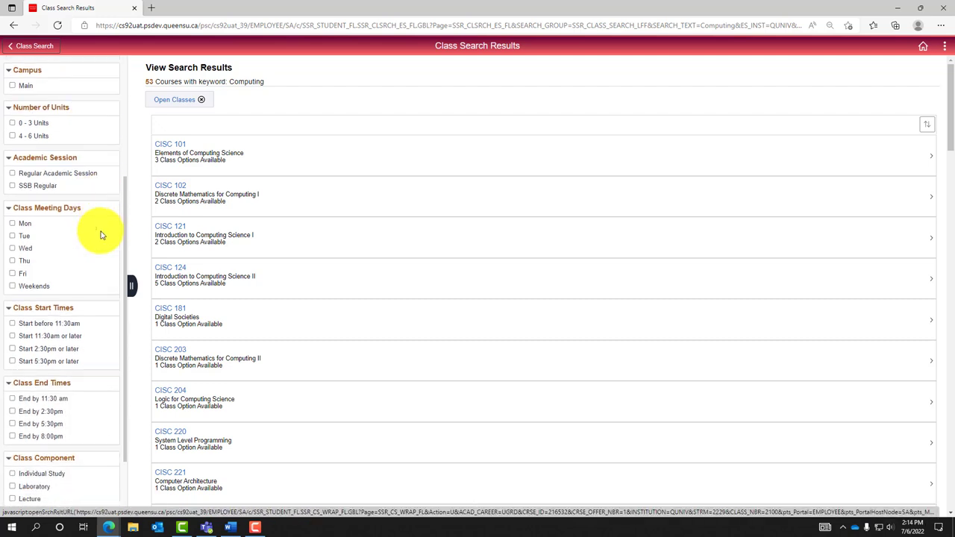
{"action": "scroll", "coordinate": [97, 236], "scroll_direction": "down", "scroll_amount": 1}
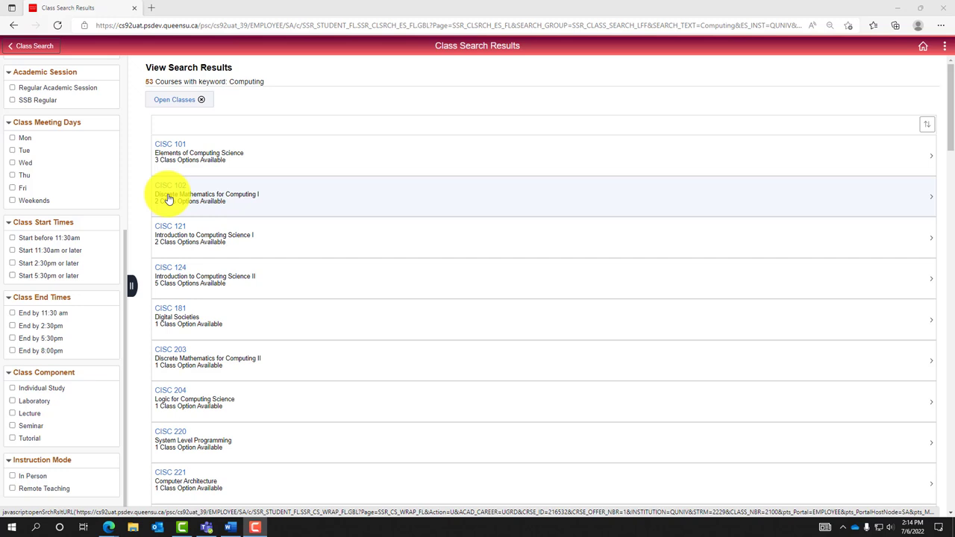
Step: Open CISC 102 from the results and select option 1, Lecture 2104
{"action": "left_click", "coordinate": [213, 196]}
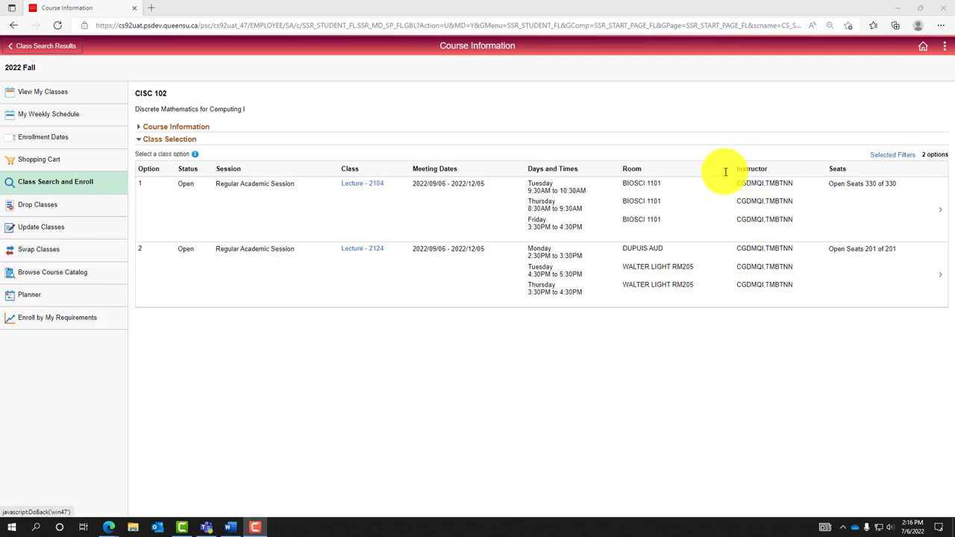
{"action": "left_click", "coordinate": [354, 195]}
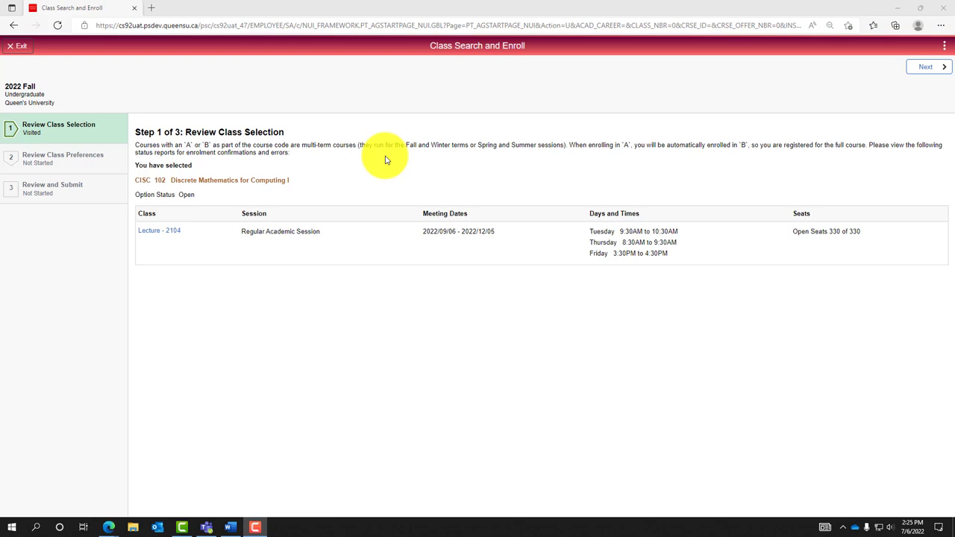
Step: Set waitlisting to Yes for CISC 102 Lecture 2104, then accept, submit and confirm
{"action": "left_click", "coordinate": [926, 69]}
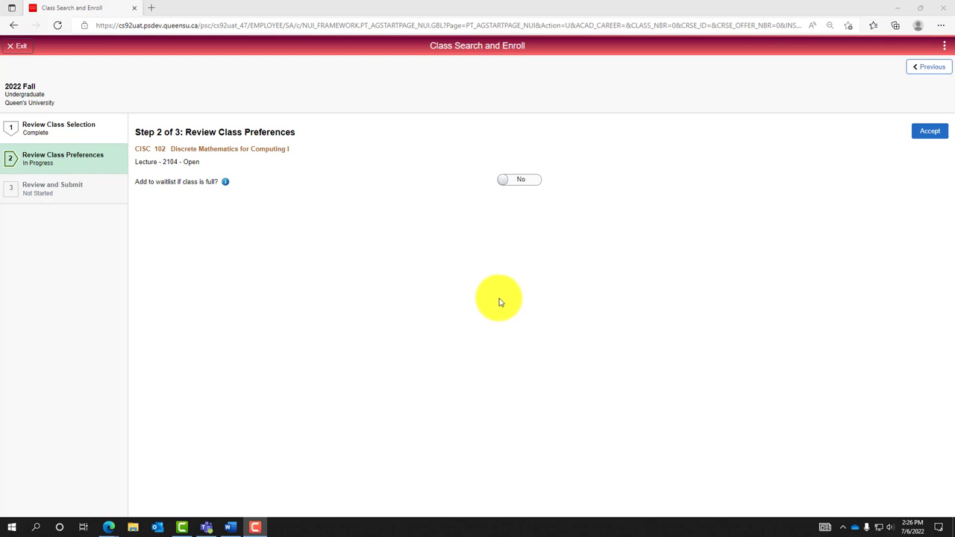
{"action": "left_click", "coordinate": [519, 179]}
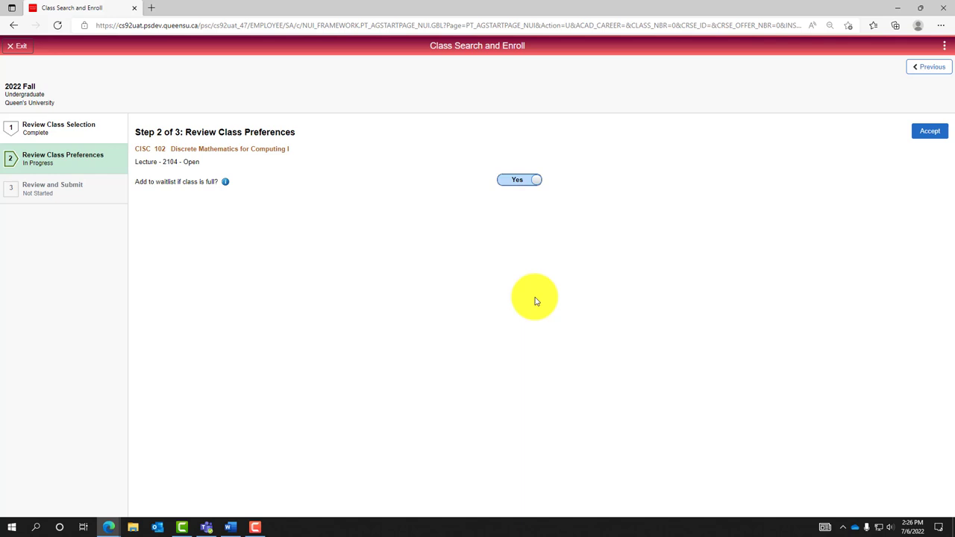
{"action": "left_click", "coordinate": [929, 132]}
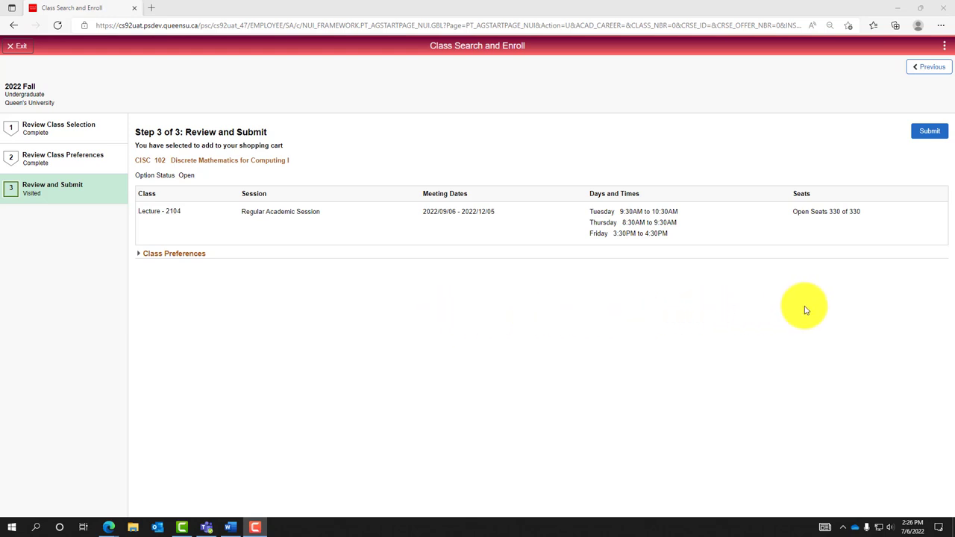
{"action": "left_click", "coordinate": [929, 131]}
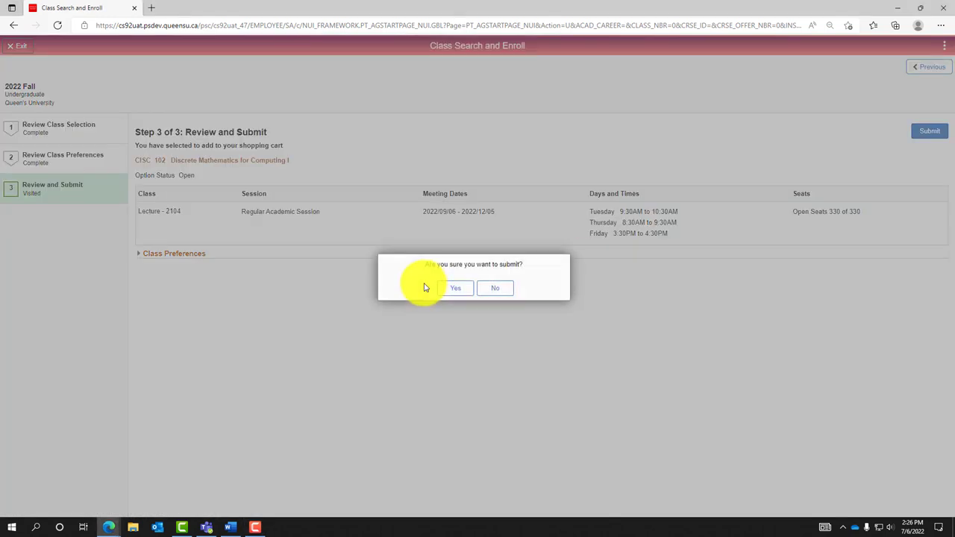
{"action": "left_click", "coordinate": [443, 291]}
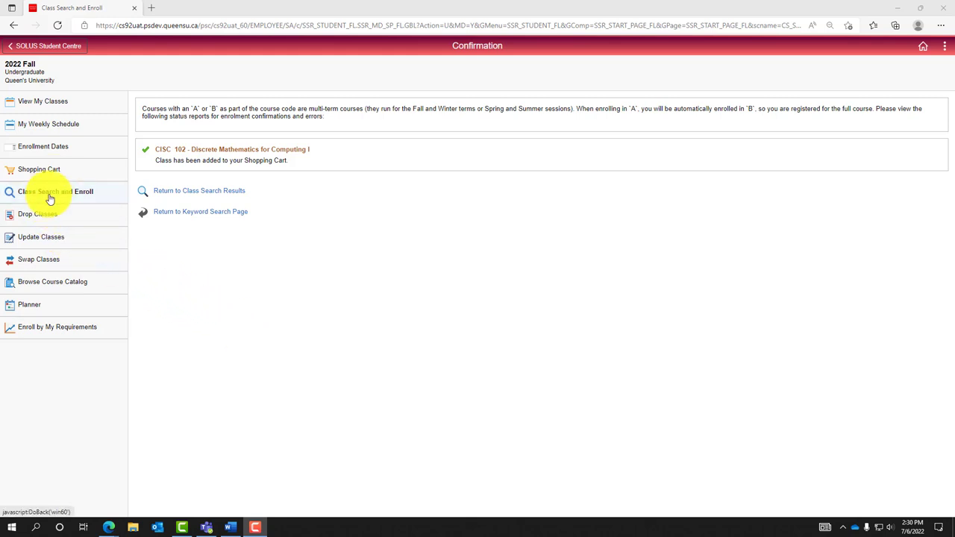
Step: Open the Shopping Cart showing CISC 102 Lecture 2104 and DRAM 100A Lecture 2268
{"action": "left_click", "coordinate": [64, 172]}
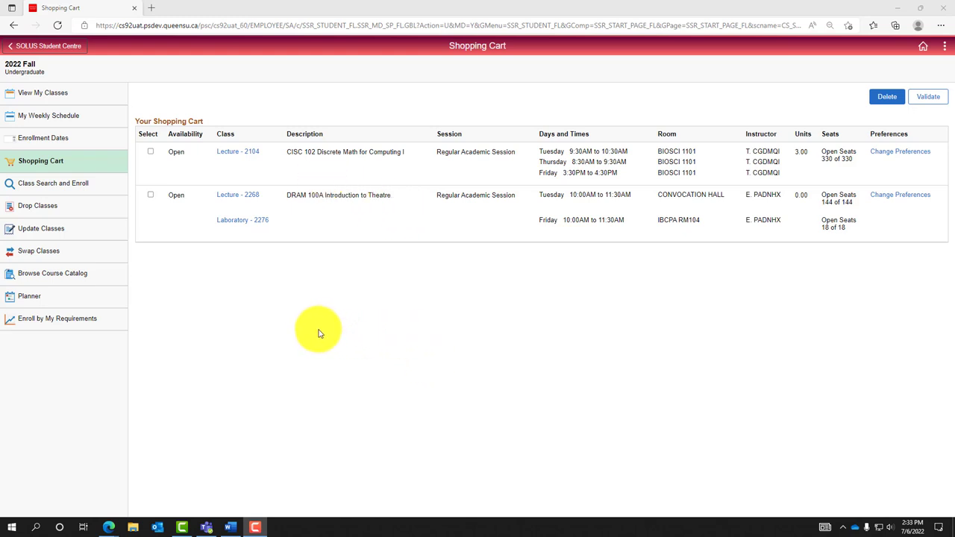
Step: Validate DRAM 100A and CISC 102 together to check for time conflicts
{"action": "left_click", "coordinate": [150, 194]}
{"action": "left_click", "coordinate": [150, 153]}
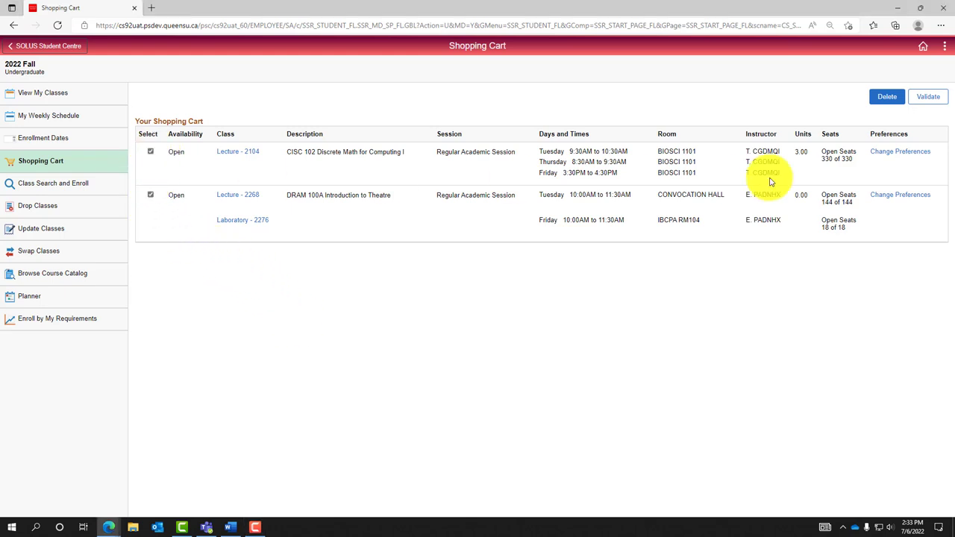
{"action": "left_click", "coordinate": [928, 98]}
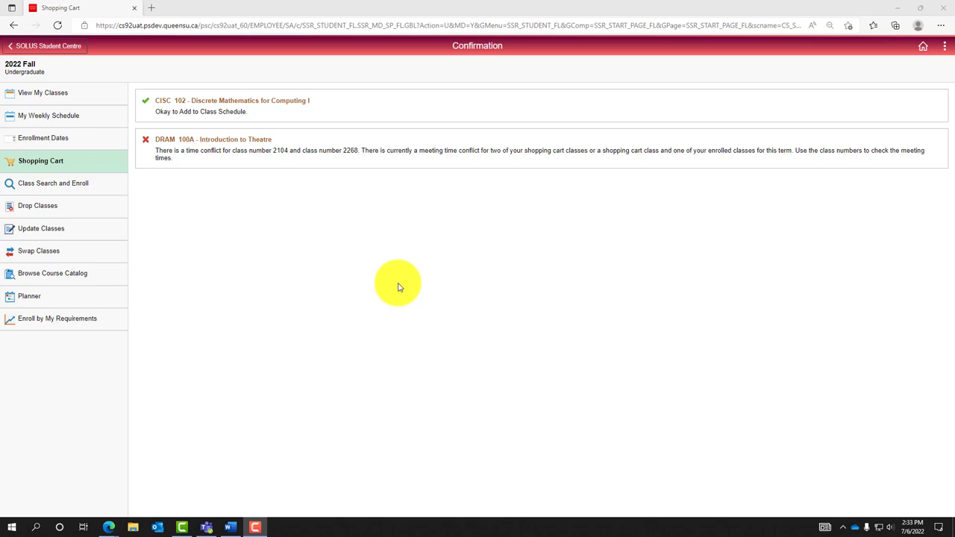
Step: Delete the clashing CISC 102 Lecture 2104 from the shopping cart
{"action": "left_click", "coordinate": [75, 163]}
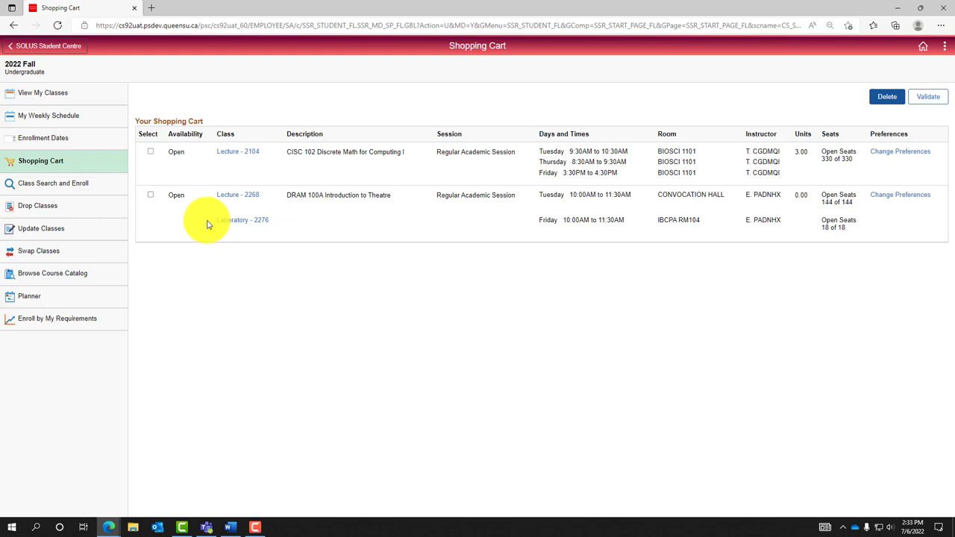
{"action": "left_click", "coordinate": [150, 152]}
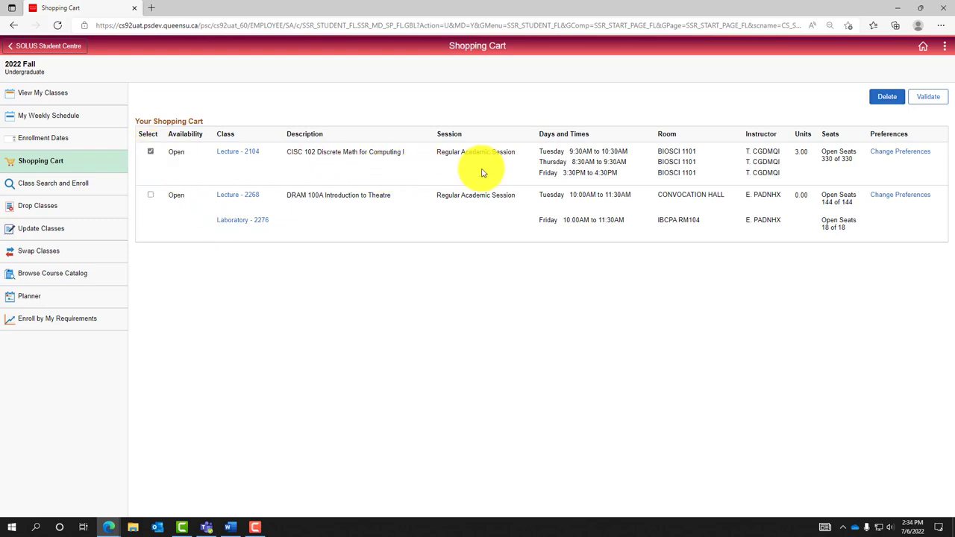
{"action": "left_click", "coordinate": [882, 99]}
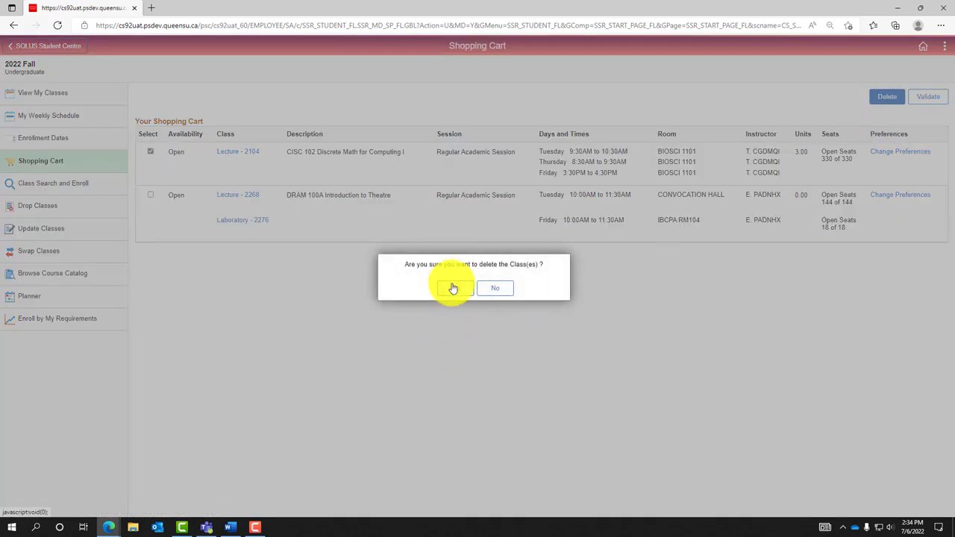
{"action": "left_click", "coordinate": [453, 288]}
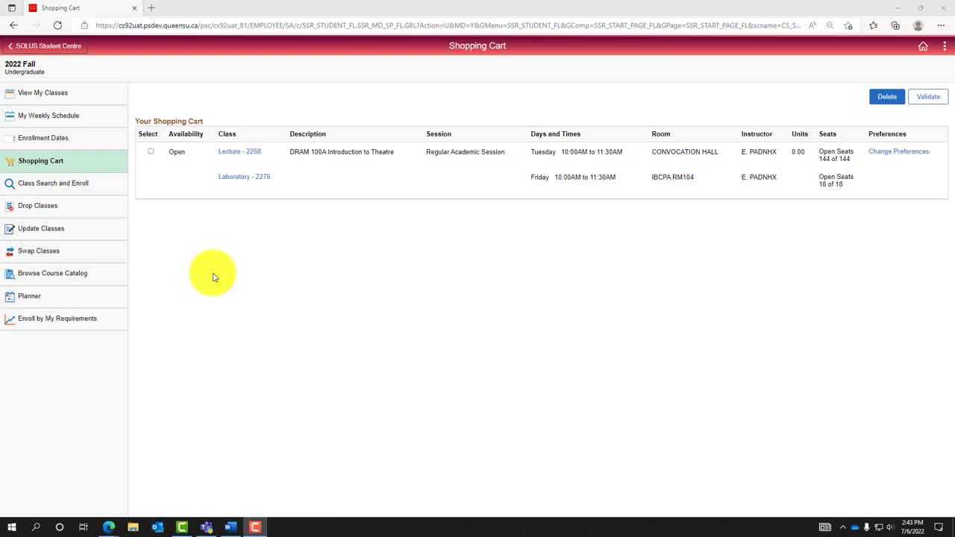
Step: Reopen CISC 102 in Class Search and Enroll and pick option 2, Lecture 2124
{"action": "left_click", "coordinate": [93, 190]}
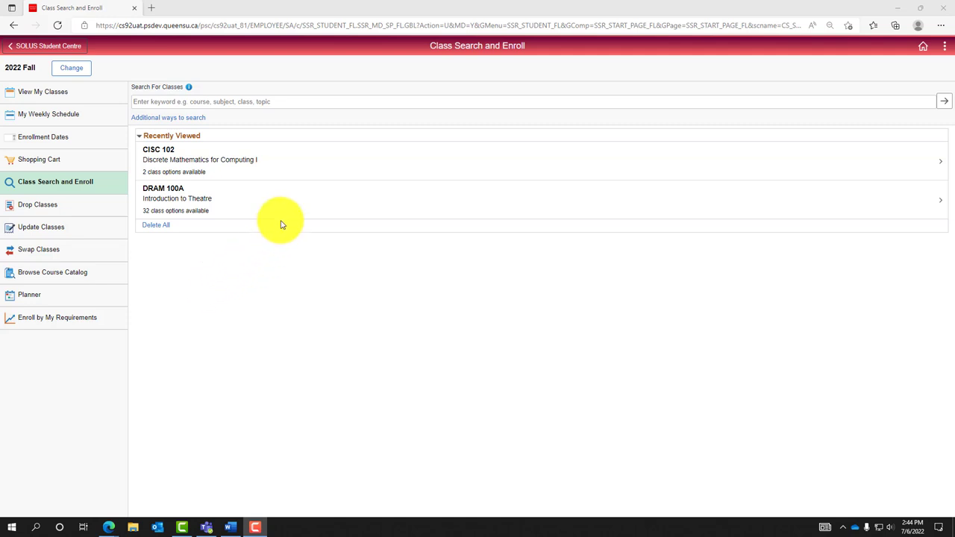
{"action": "left_click", "coordinate": [298, 167]}
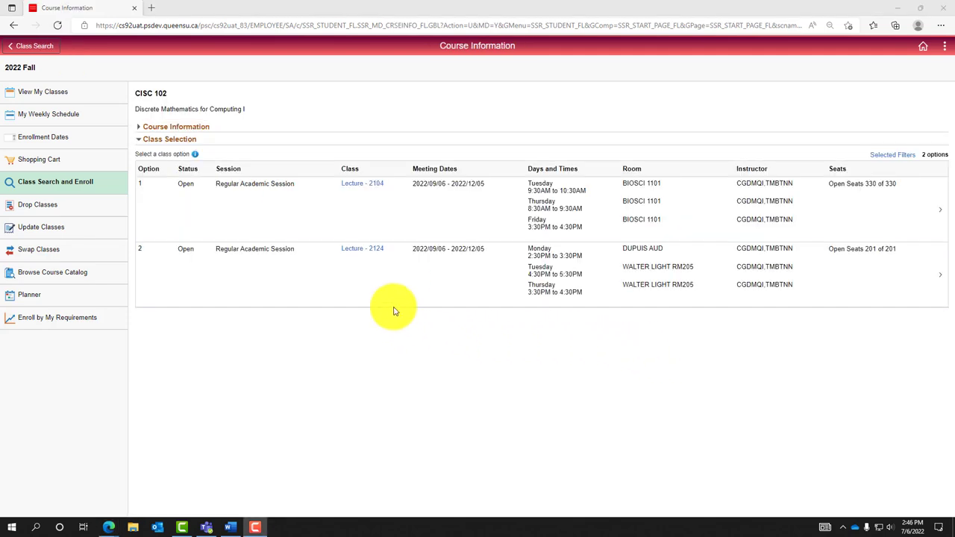
{"action": "left_click", "coordinate": [447, 275]}
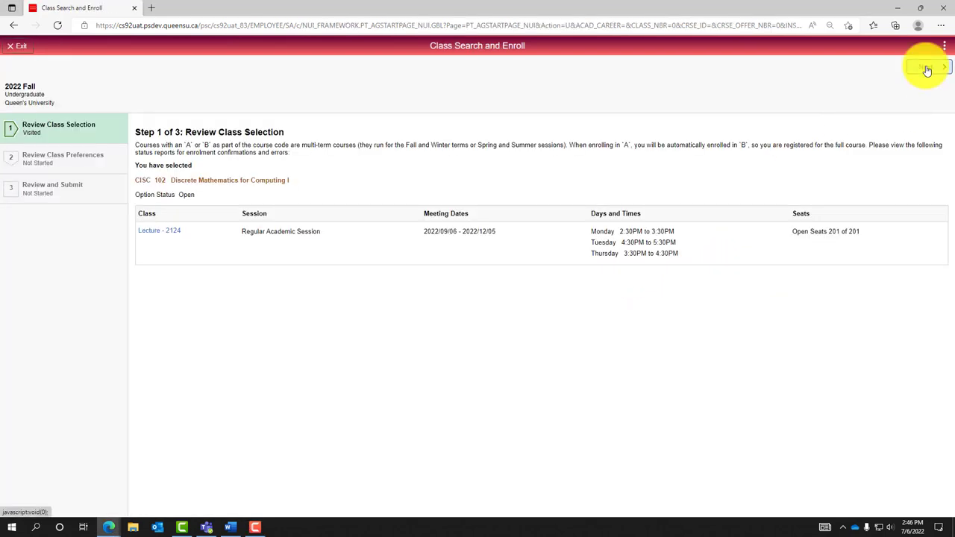
Step: Add CISC 102 Lecture 2124 to the cart with waitlisting set to Yes
{"action": "left_click", "coordinate": [925, 68]}
{"action": "left_click", "coordinate": [518, 179]}
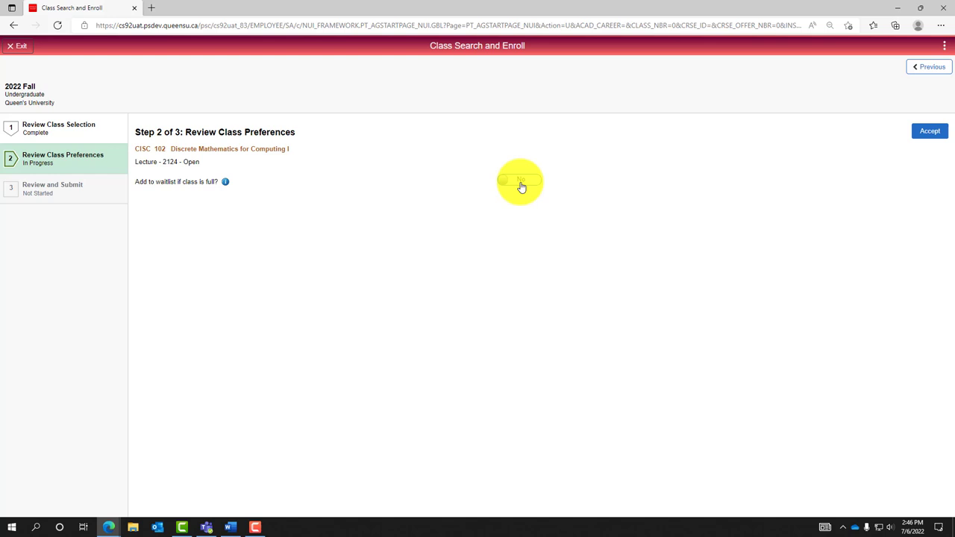
{"action": "left_click", "coordinate": [937, 138]}
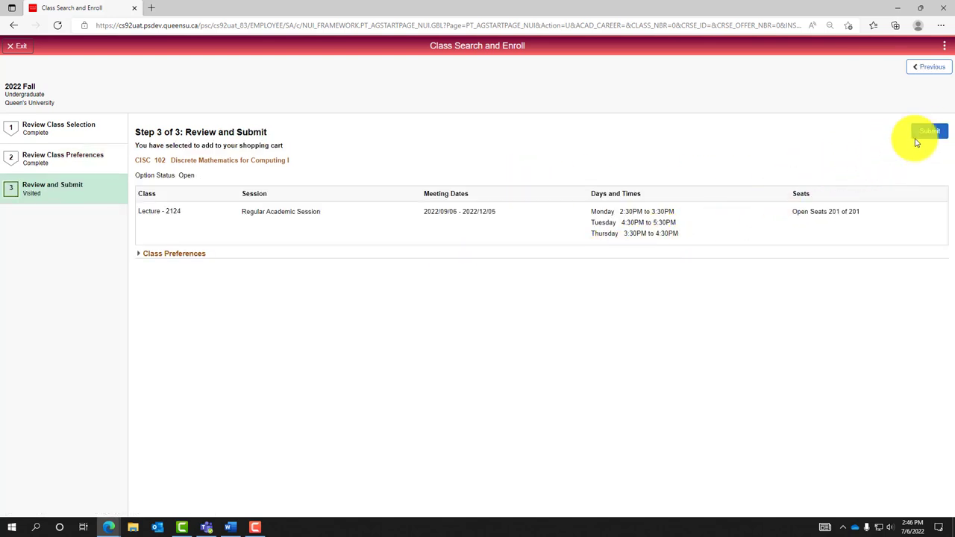
{"action": "left_click", "coordinate": [929, 131]}
{"action": "left_click", "coordinate": [472, 286]}
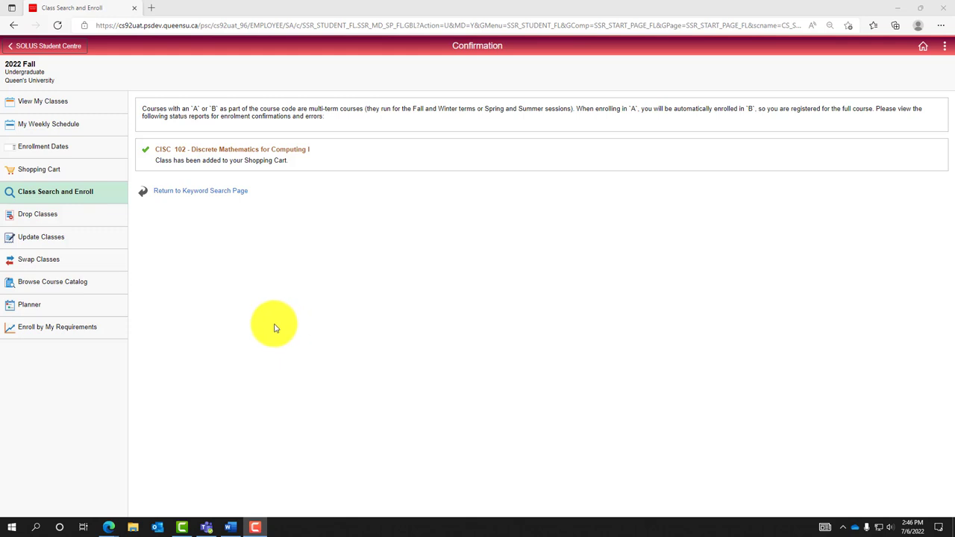
Step: Validate CISC 102 Lecture 2124 and DRAM 100A in the cart, then return home
{"action": "left_click", "coordinate": [72, 170]}
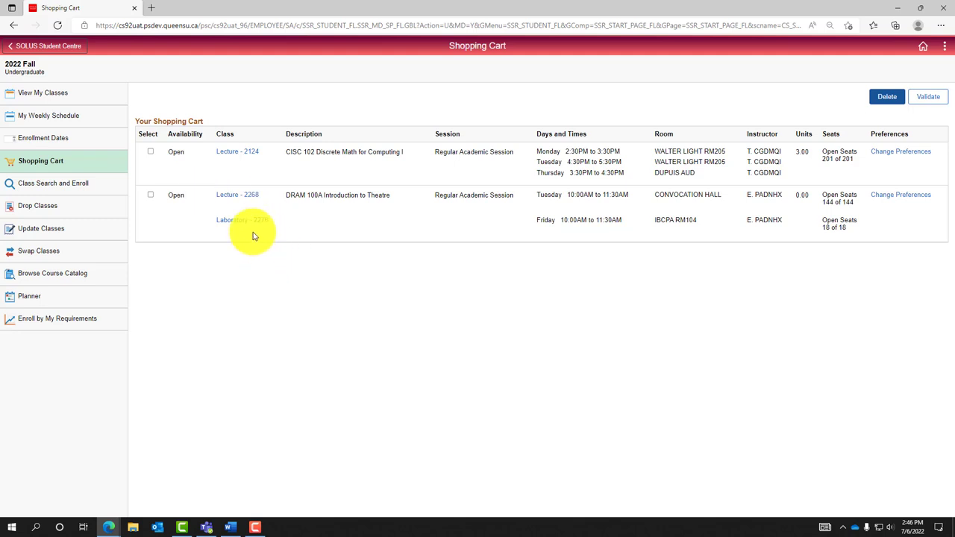
{"action": "left_click", "coordinate": [150, 153]}
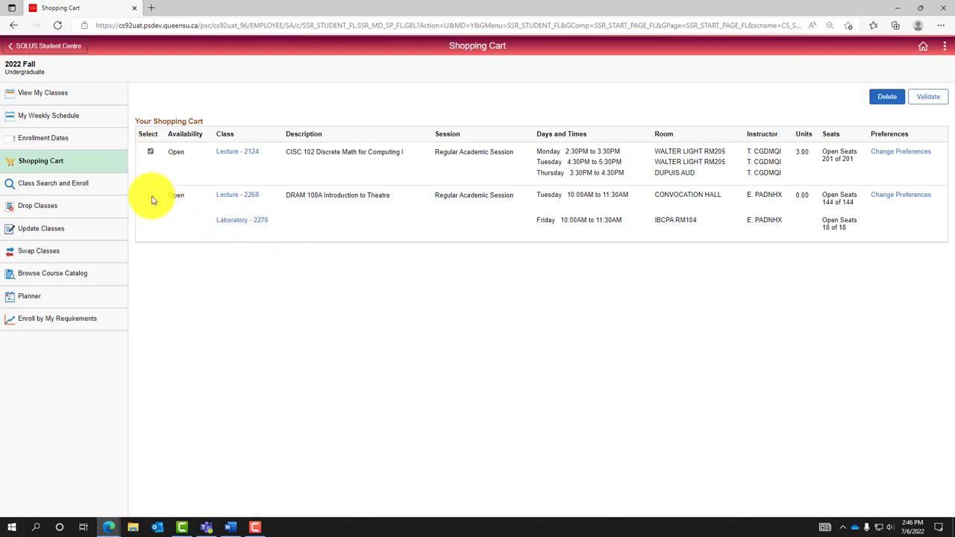
{"action": "left_click", "coordinate": [150, 196]}
{"action": "left_click", "coordinate": [930, 97]}
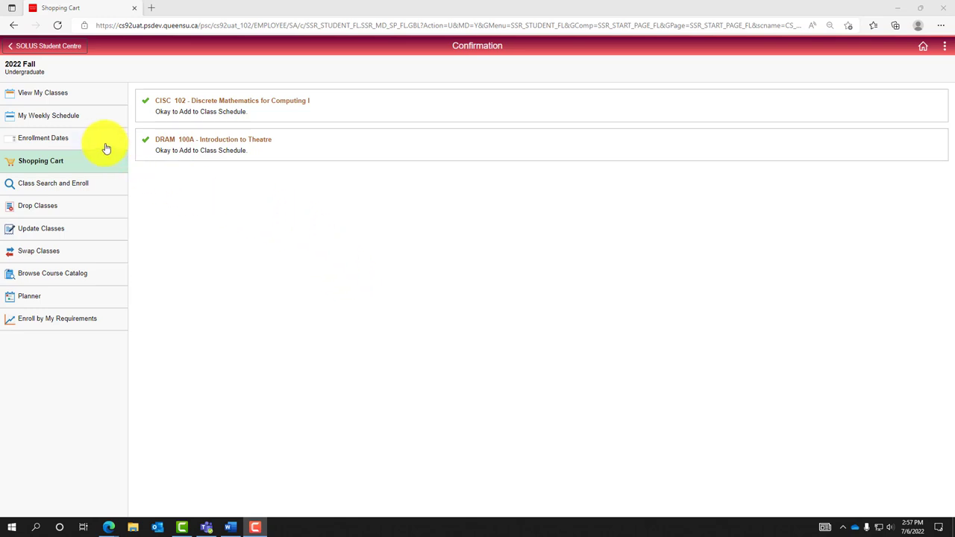
{"action": "left_click", "coordinate": [70, 46]}
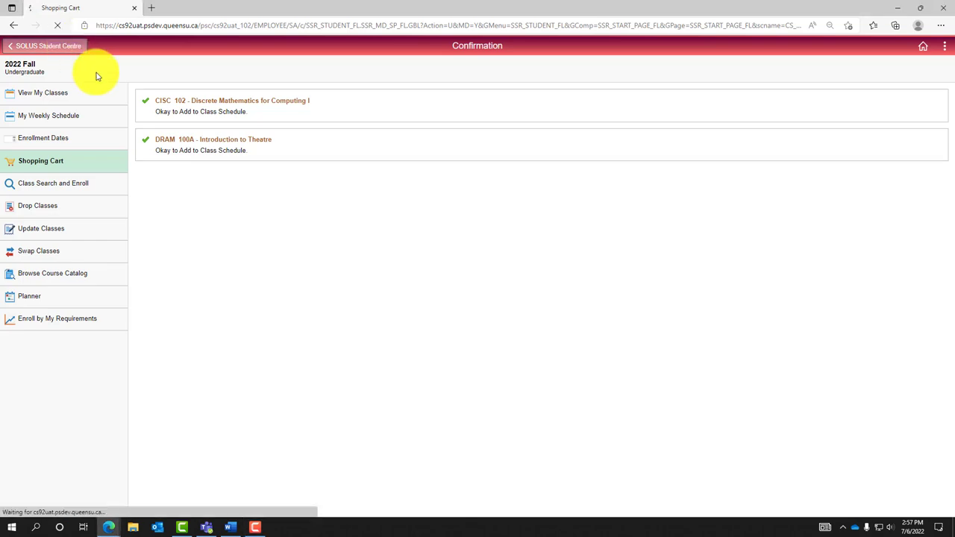